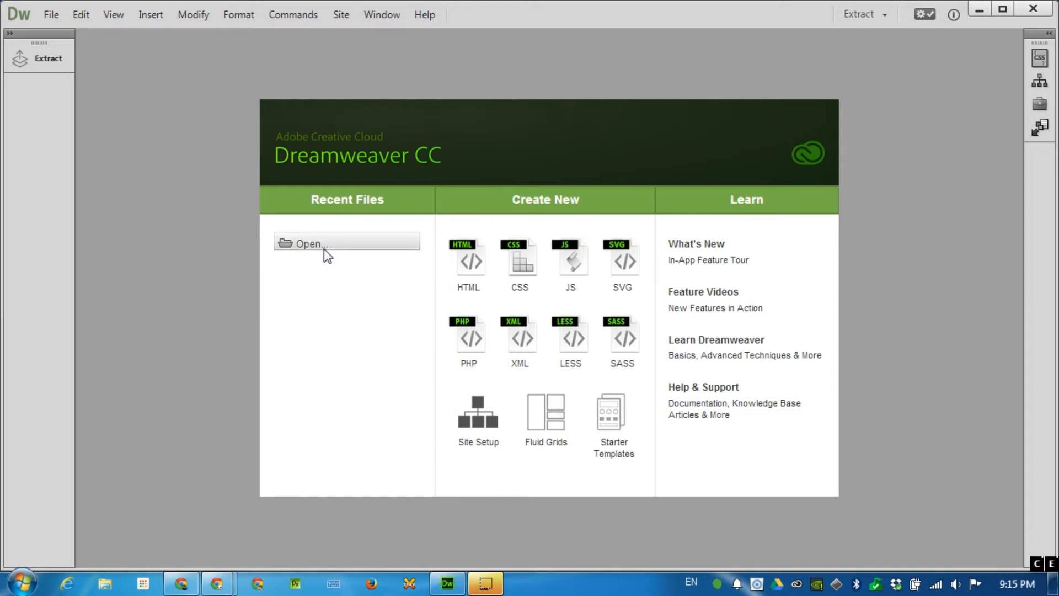
# Step: Open the Site menu from the Dreamweaver welcome screen
pyautogui.click(345, 14)
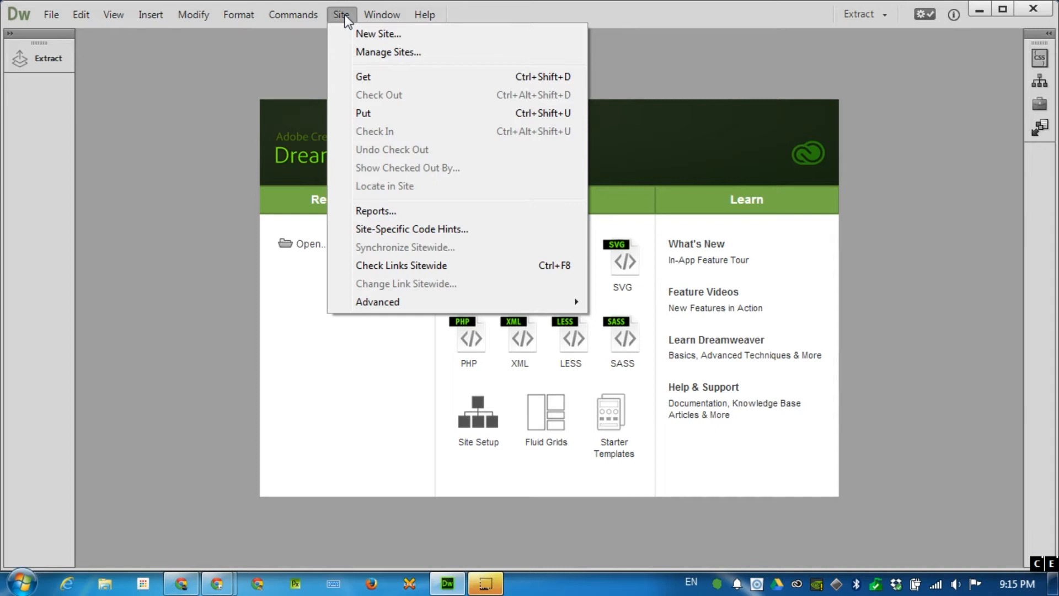
# Step: Start a New Site named web2 and browse for its local root folder
pyautogui.click(381, 33)
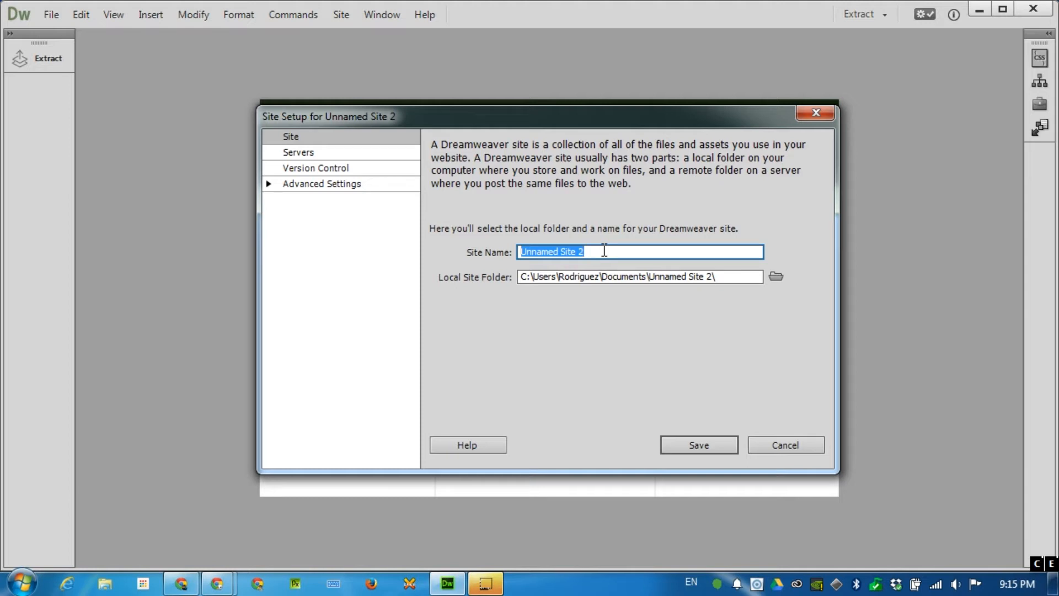
pyautogui.write('web2')
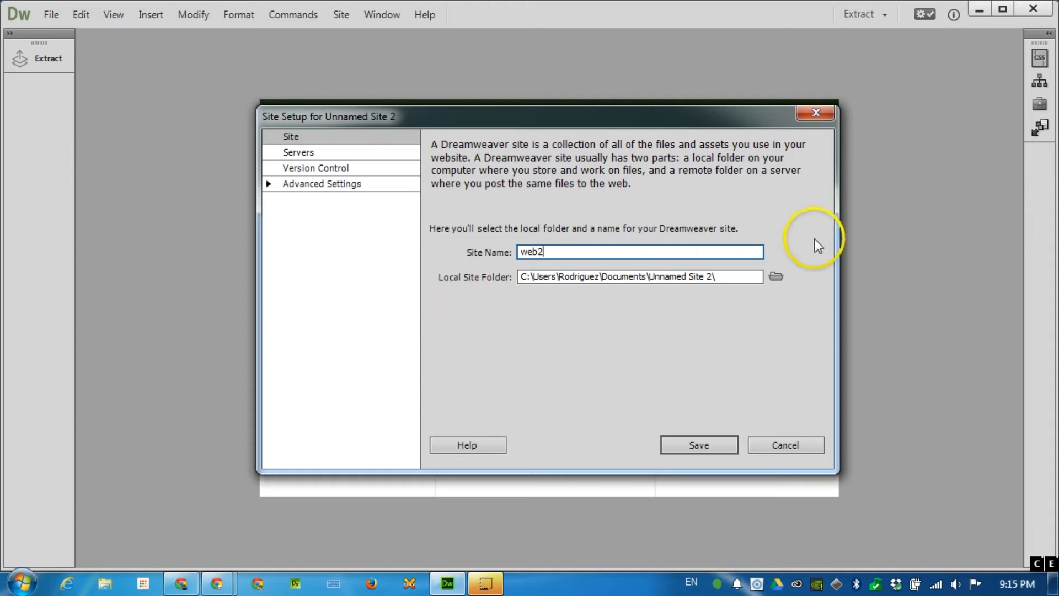
pyautogui.click(775, 276)
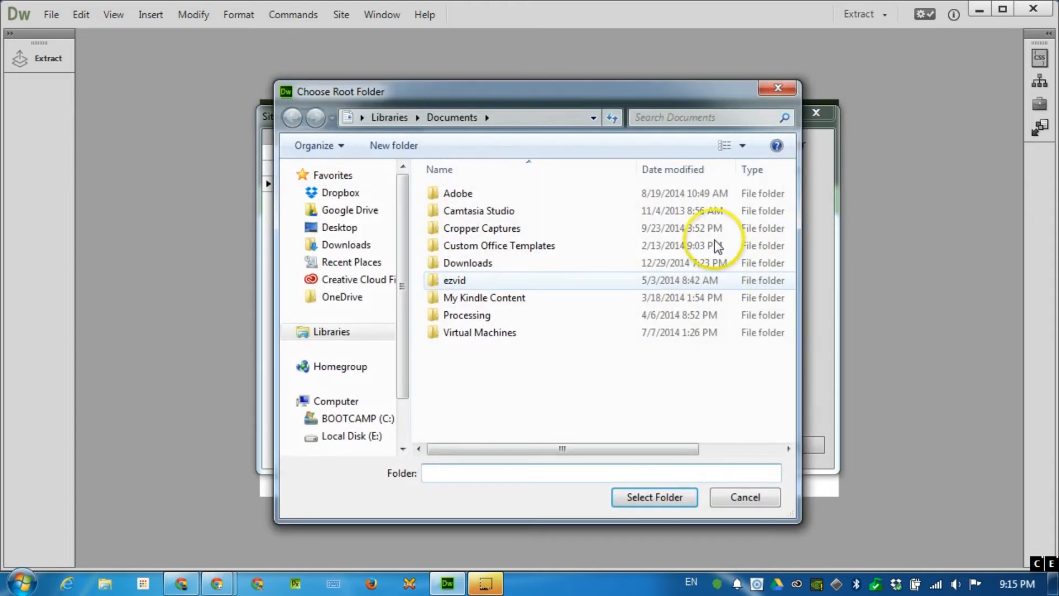
# Step: Create a folder named web2 on the Desktop and select it as the local site folder
pyautogui.click(337, 228)
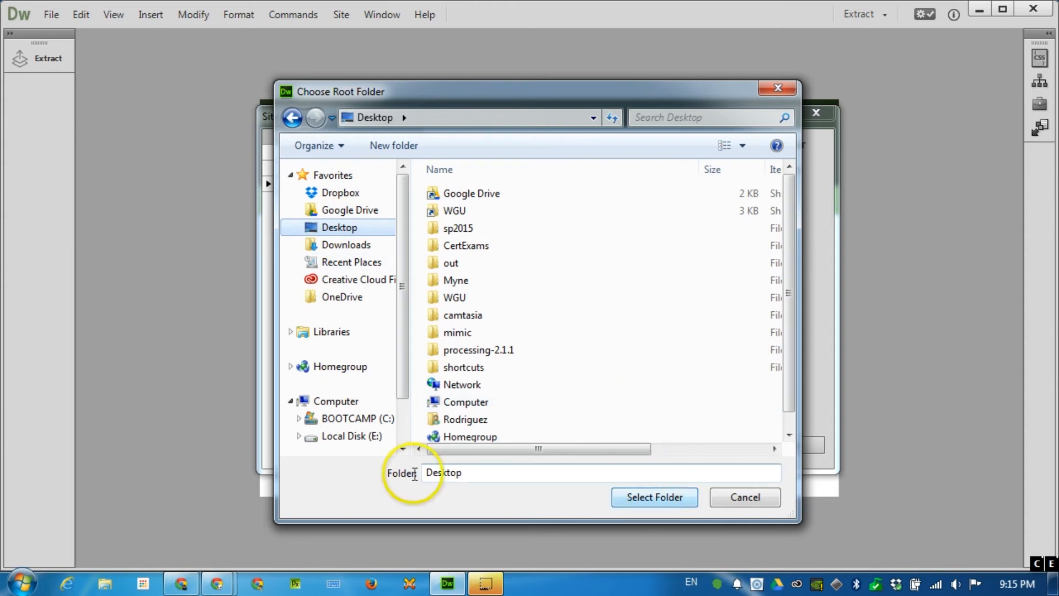
pyautogui.click(404, 145)
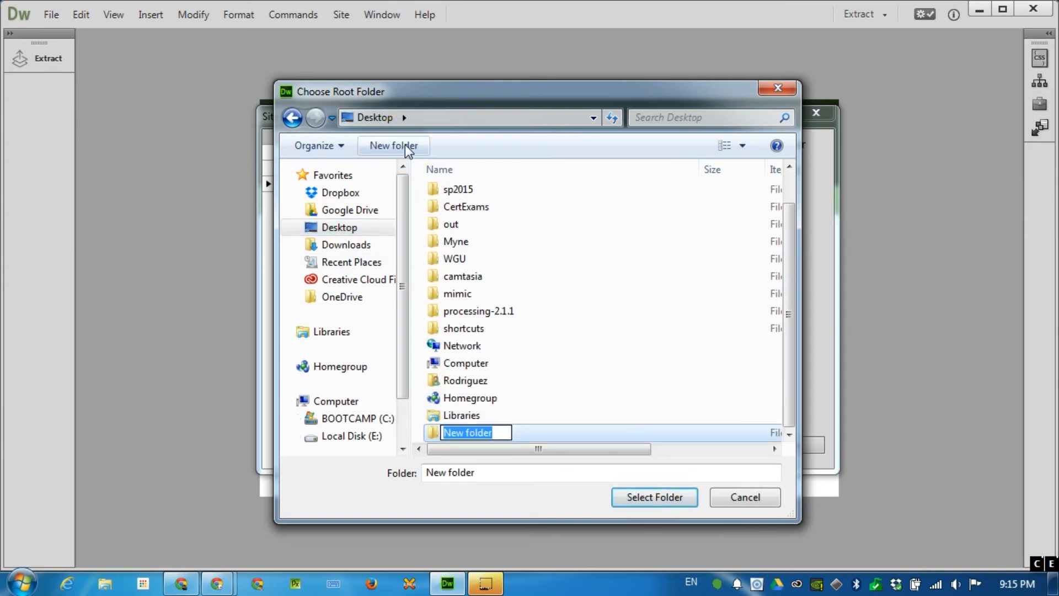
pyautogui.write('web2')
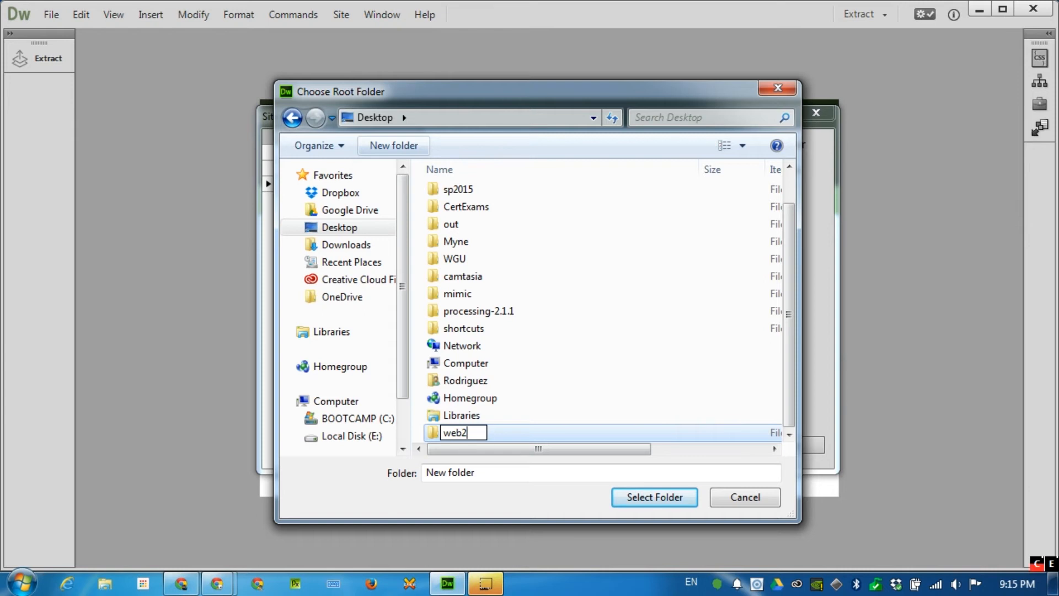
pyautogui.click(666, 497)
pyautogui.click(667, 497)
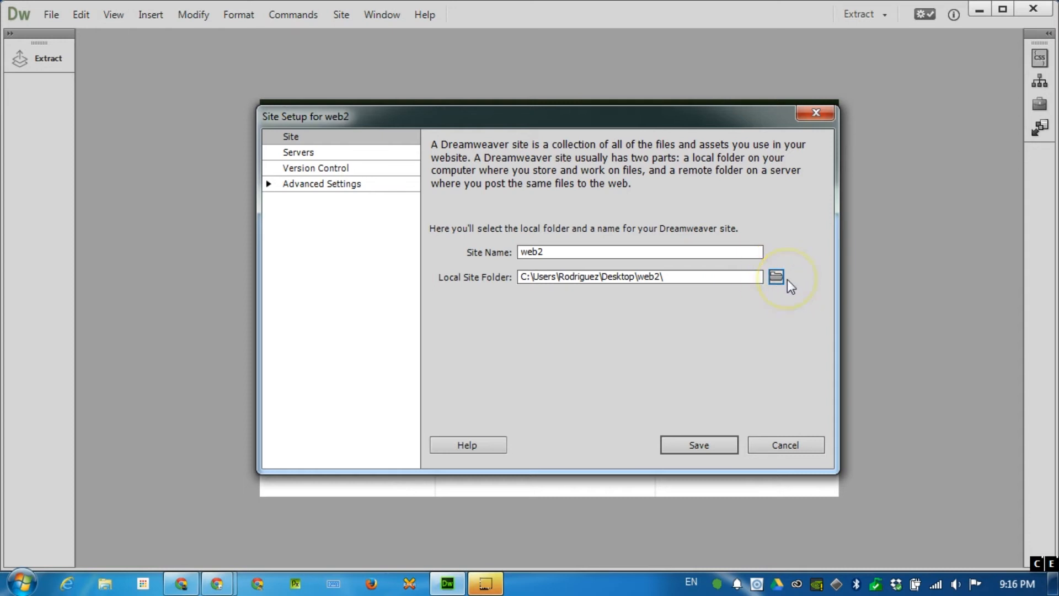
# Step: Add a new server from the Servers category of Site Setup
pyautogui.click(299, 155)
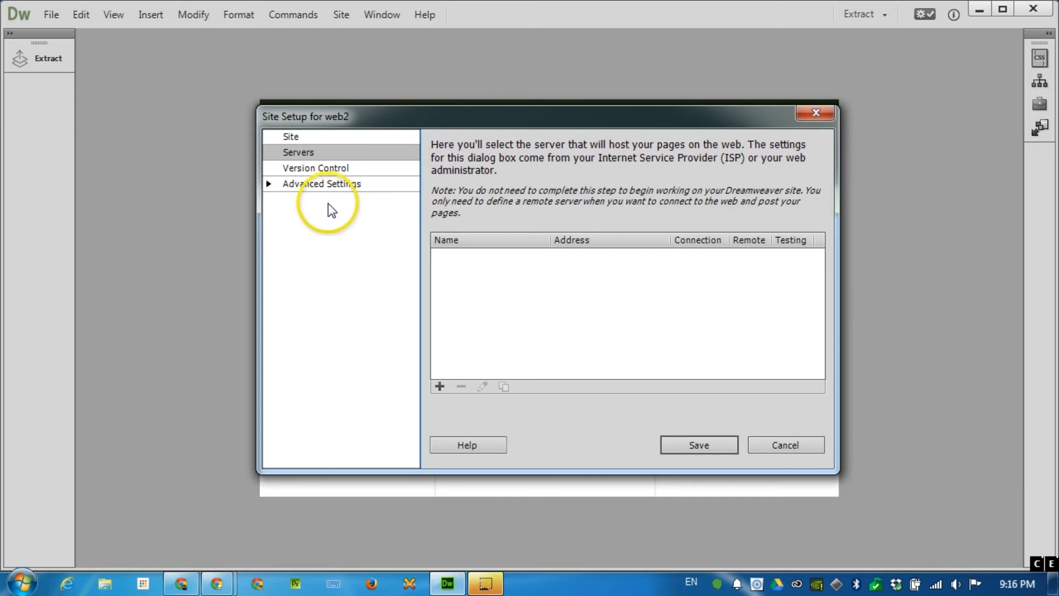
pyautogui.click(440, 386)
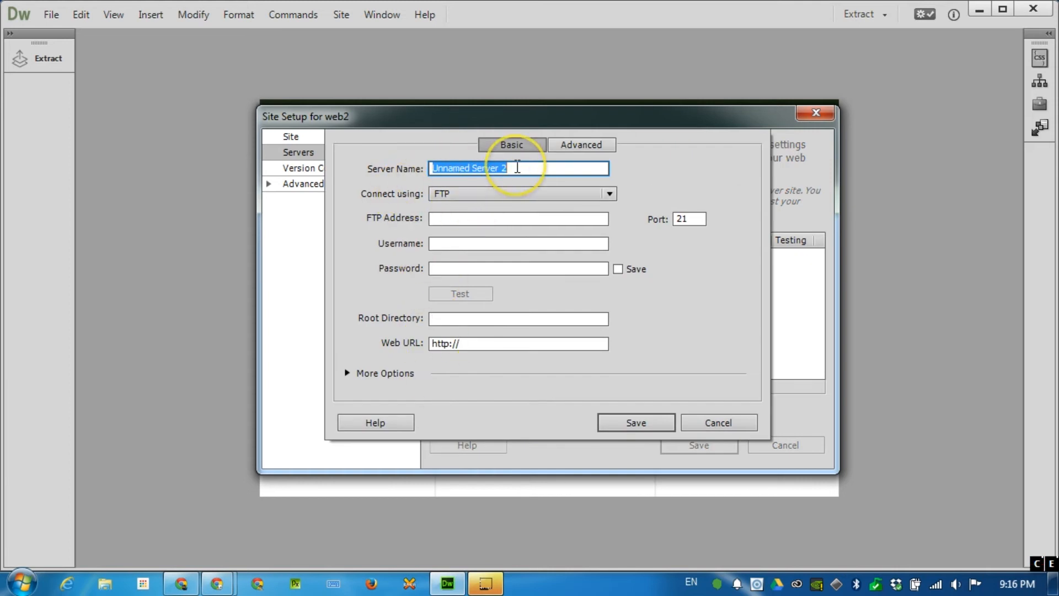
# Step: Name the server web2 and enter the FTP host address
pyautogui.write('web2')
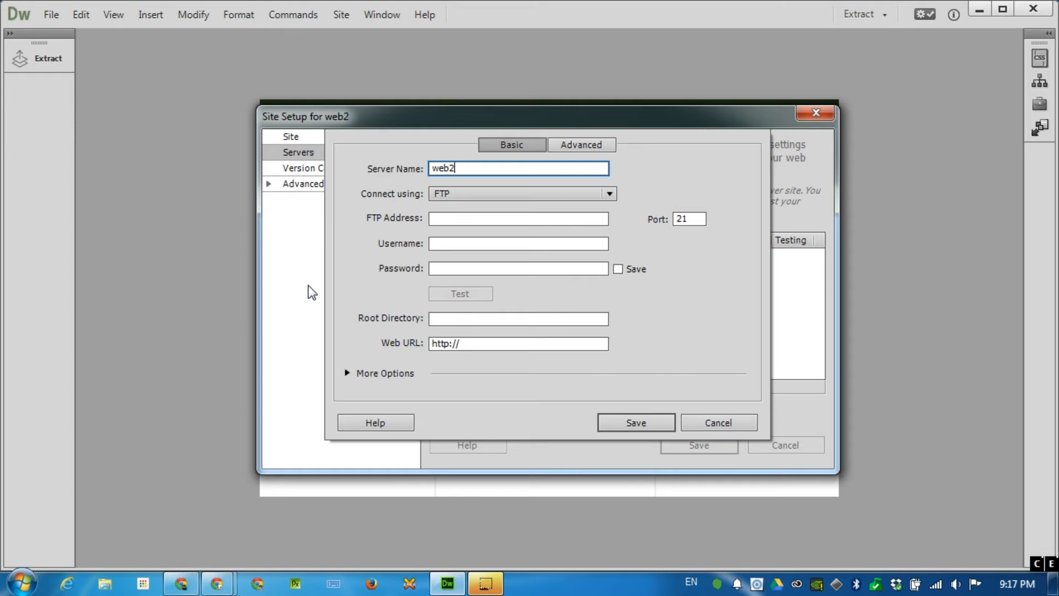
pyautogui.click(457, 215)
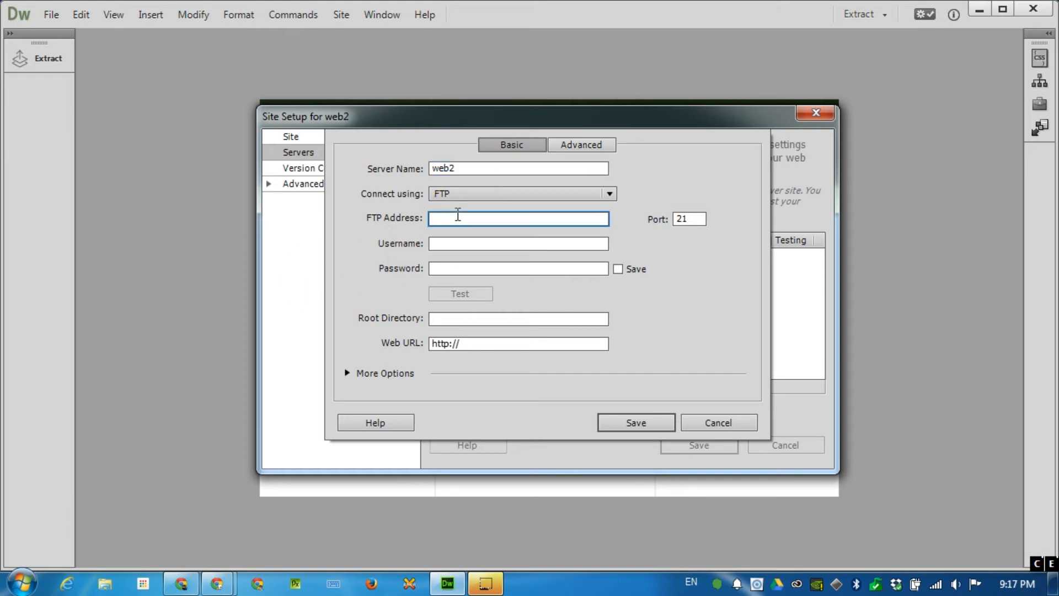
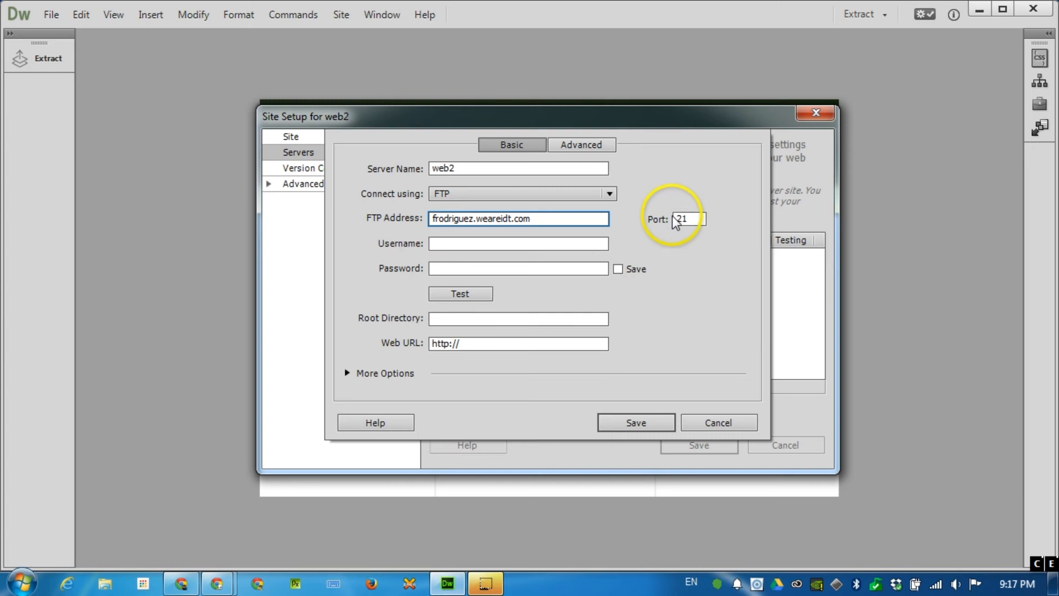
pyautogui.click(480, 243)
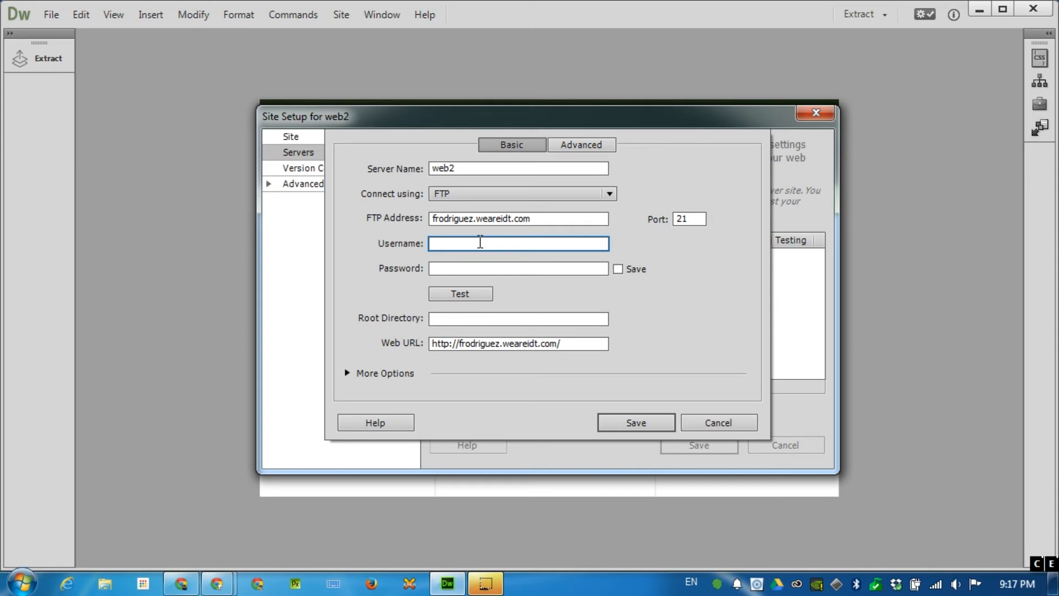
pyautogui.hotkey('shift', 'Tab')
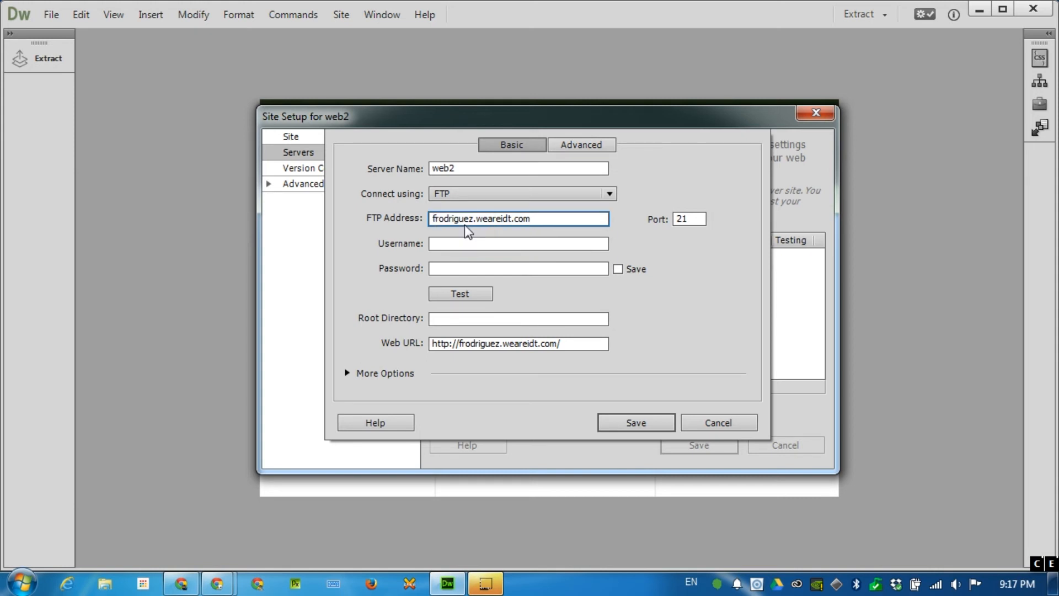
pyautogui.click(455, 223)
pyautogui.click(434, 220)
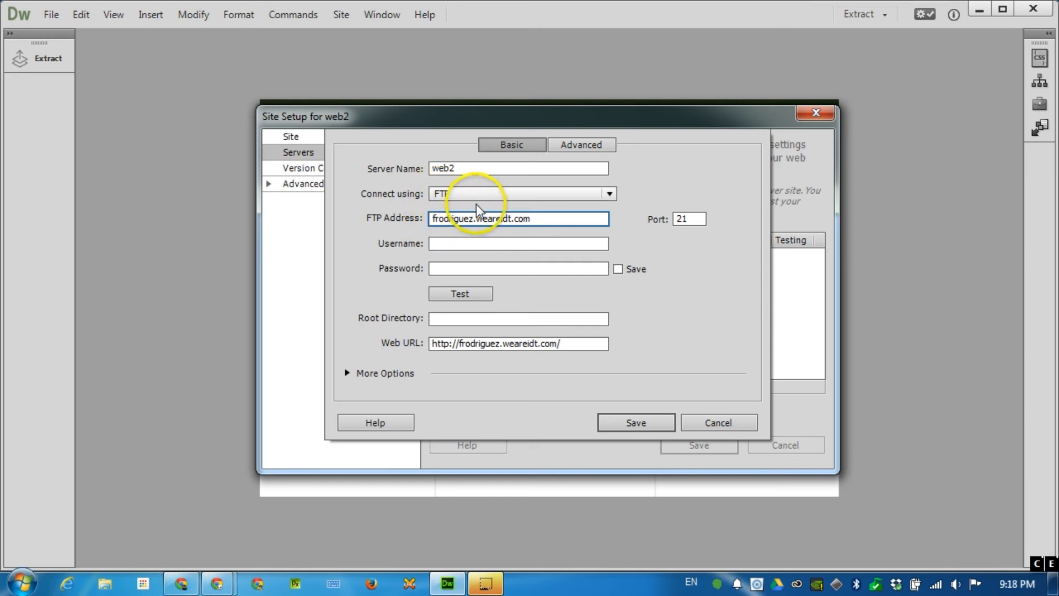
pyautogui.click(474, 221)
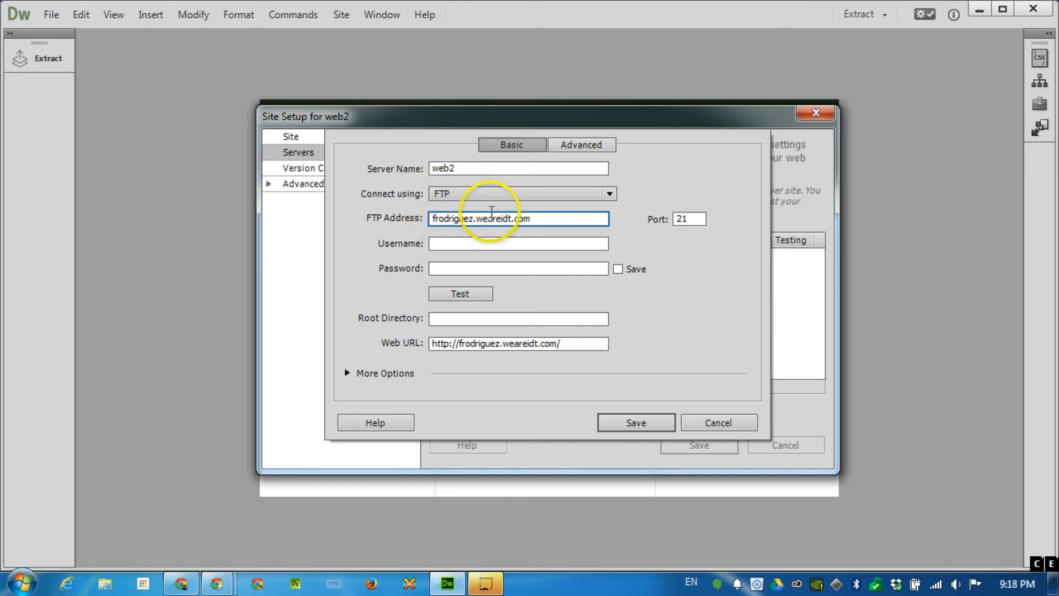
# Step: Enter the FTP account username and password
pyautogui.click(489, 242)
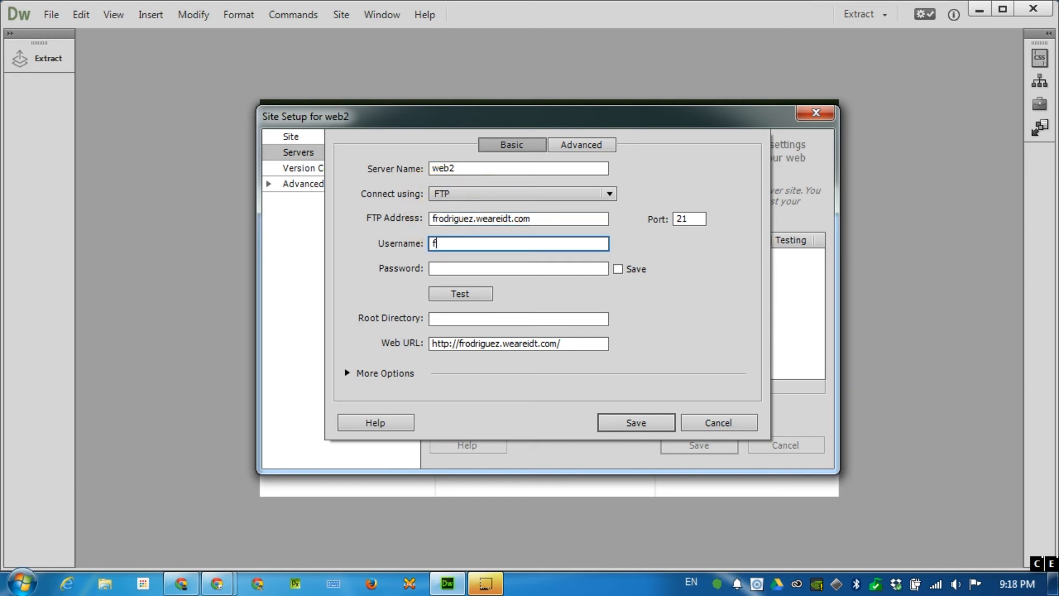
pyautogui.click(481, 268)
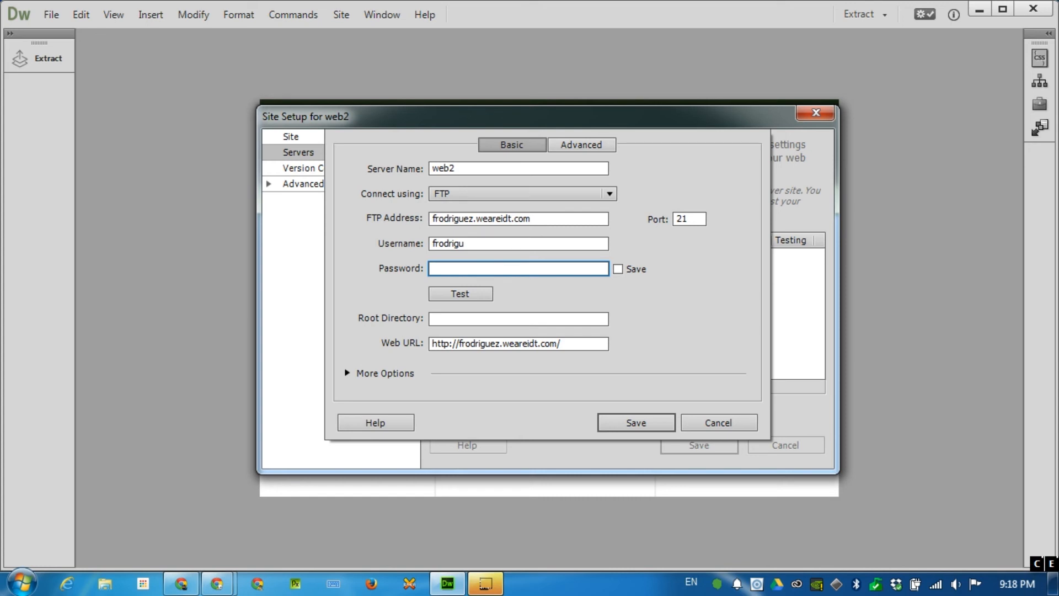
pyautogui.write('•••••••••••')
# Step: Test the web2 FTP connection and dismiss the success message
pyautogui.click(475, 294)
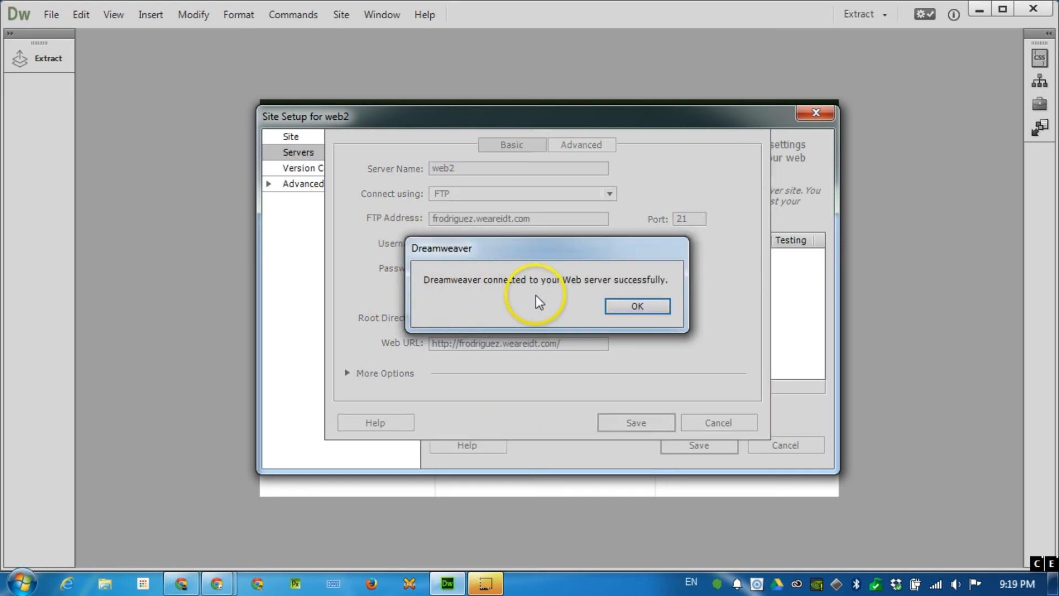
pyautogui.click(654, 303)
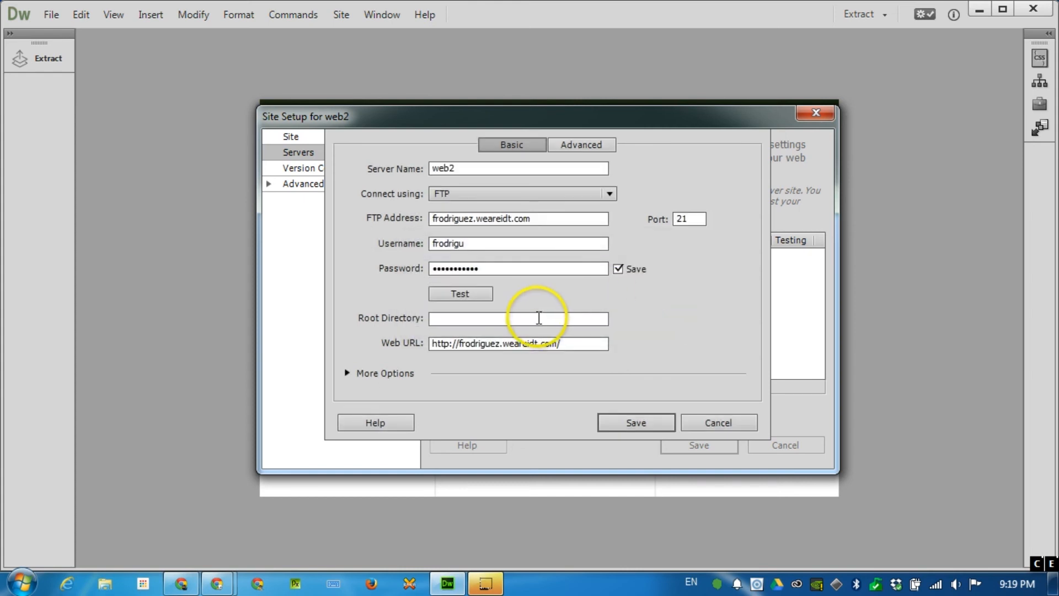
# Step: Set root directory /public_html/, remove public_html/ from the Web URL, and save the server
pyautogui.click(472, 317)
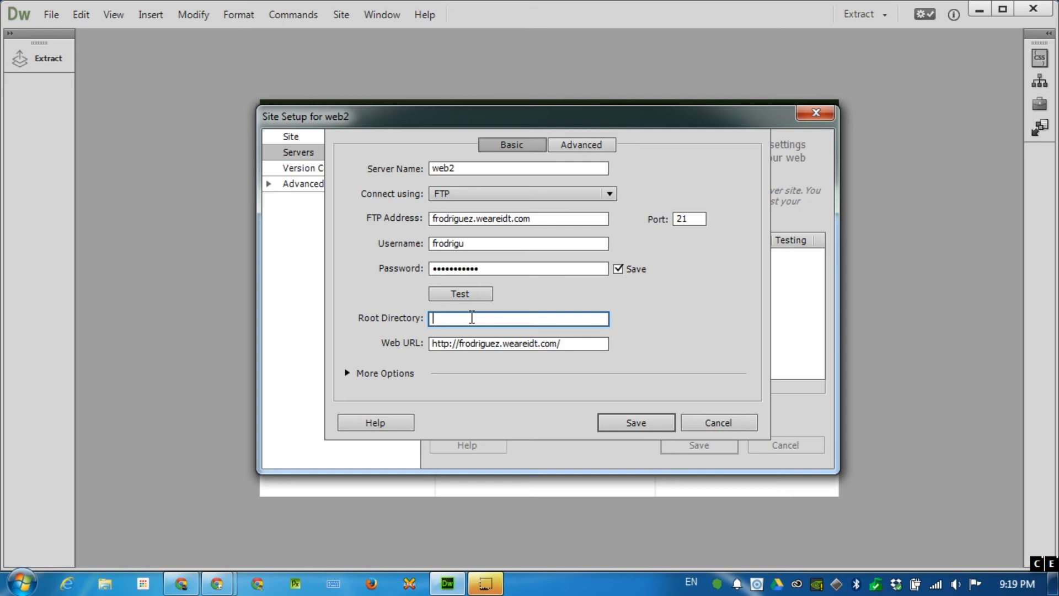
pyautogui.write('/public_html/')
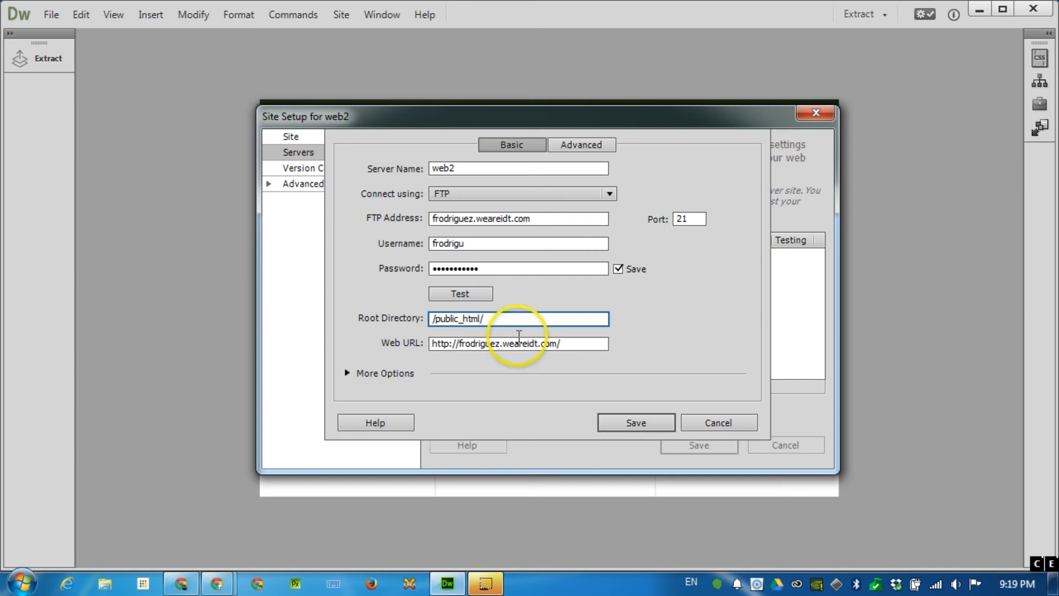
pyautogui.click(584, 346)
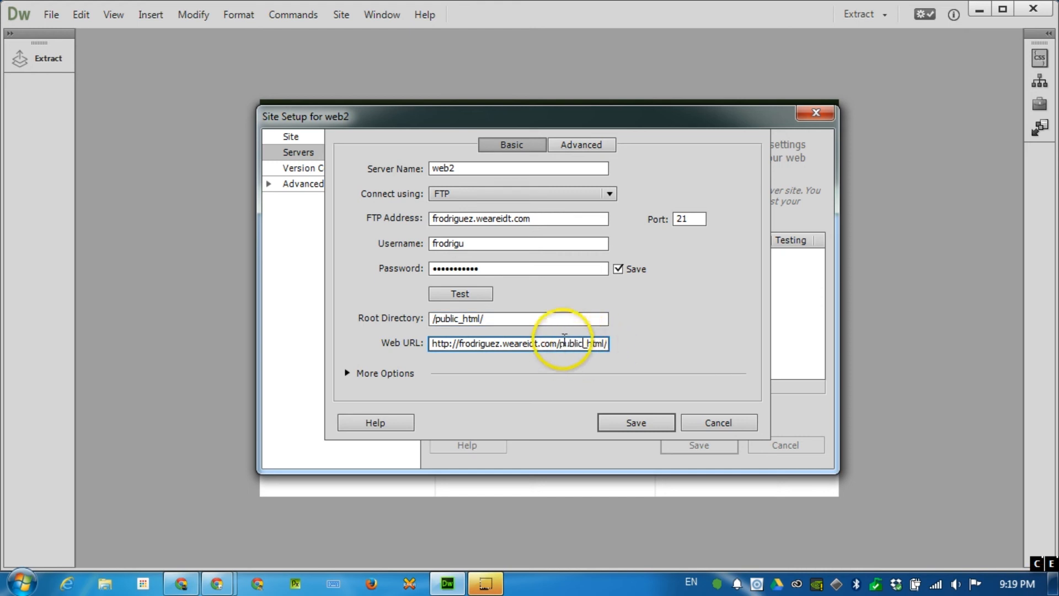
pyautogui.moveTo(560, 343); pyautogui.dragTo(634, 358)
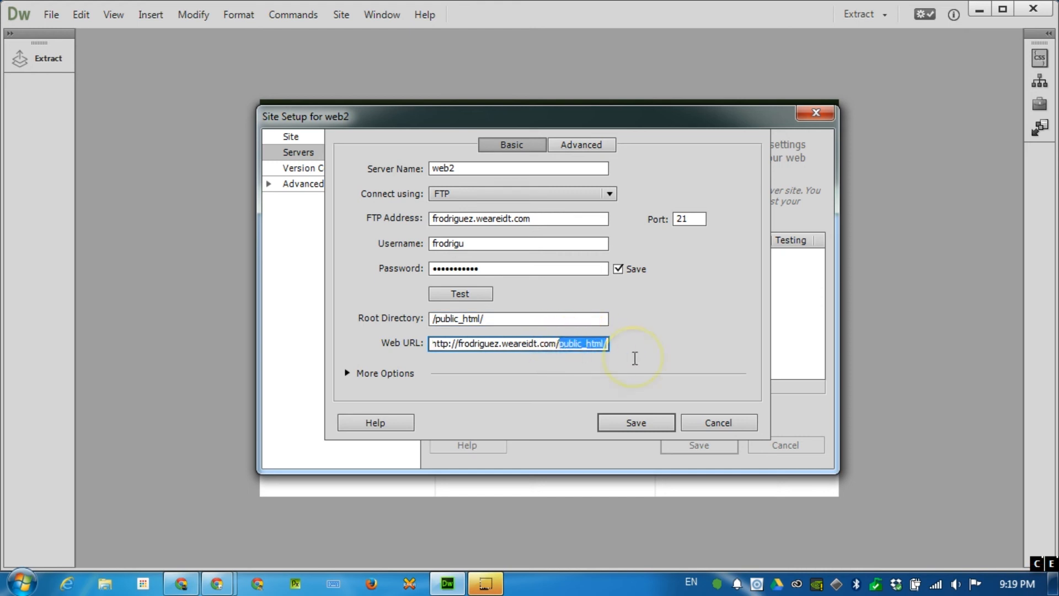
pyautogui.press('BackSpace')
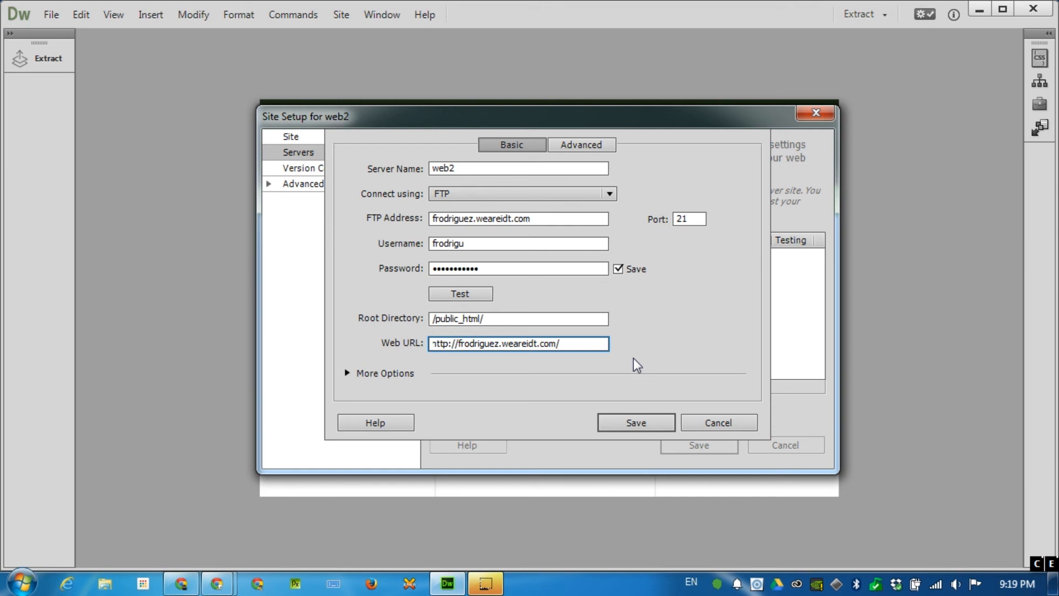
pyautogui.click(645, 421)
pyautogui.click(645, 423)
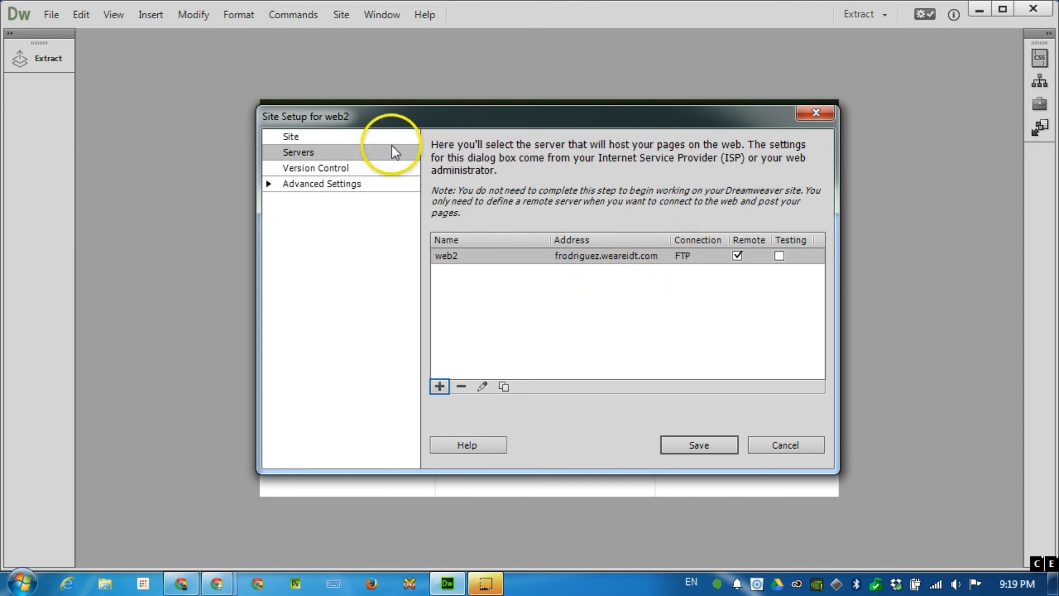
# Step: Review the web2 site name and Desktop local folder, then save the site setup
pyautogui.click(290, 137)
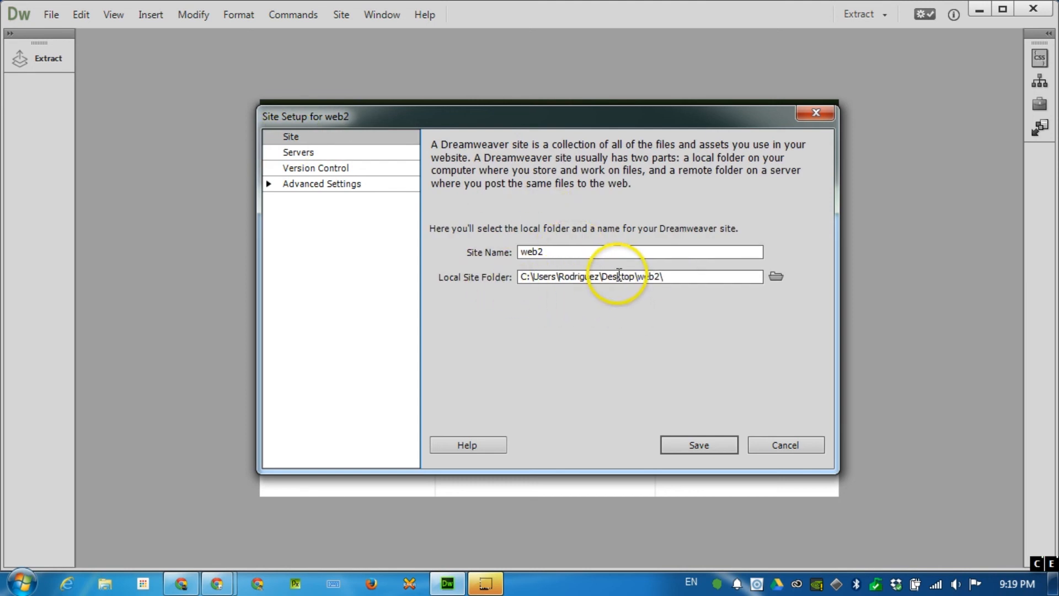
pyautogui.click(698, 445)
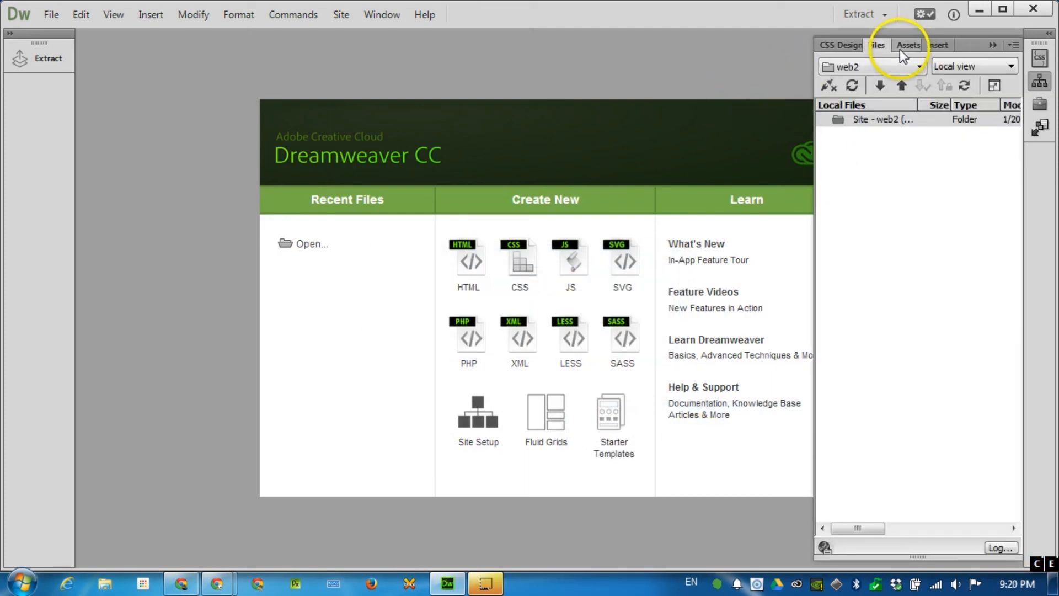
# Step: Show the Files panel via Window > Files and select the web2 site root
pyautogui.click(388, 20)
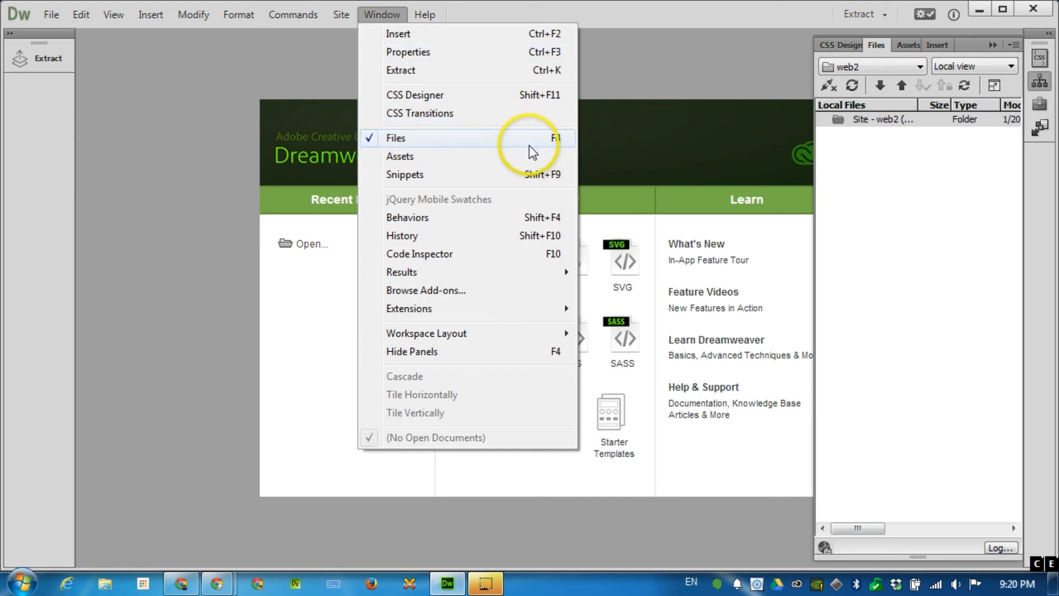
pyautogui.click(890, 60)
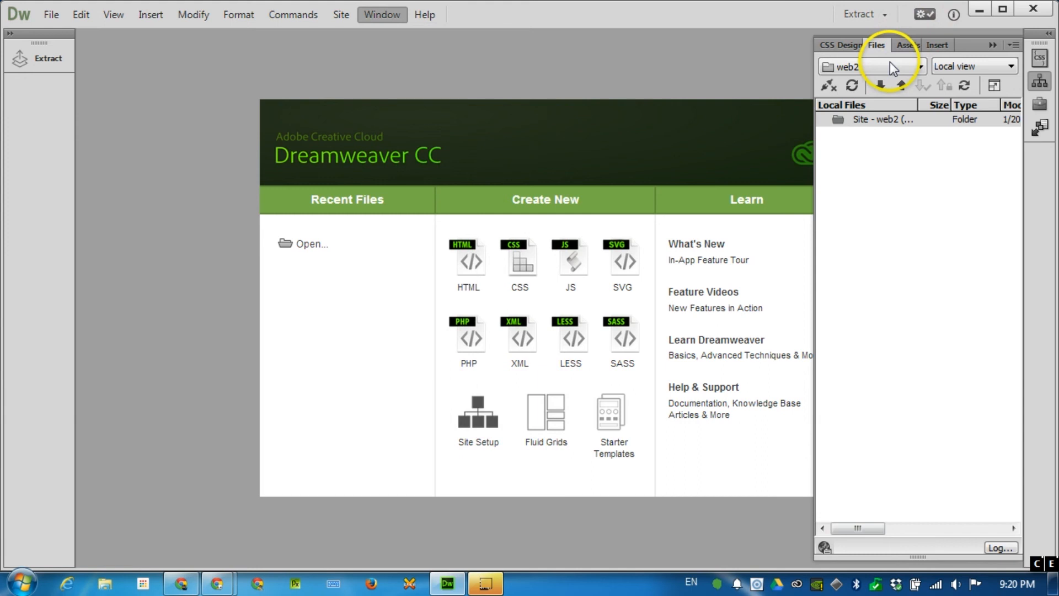
pyautogui.click(889, 65)
pyautogui.click(841, 133)
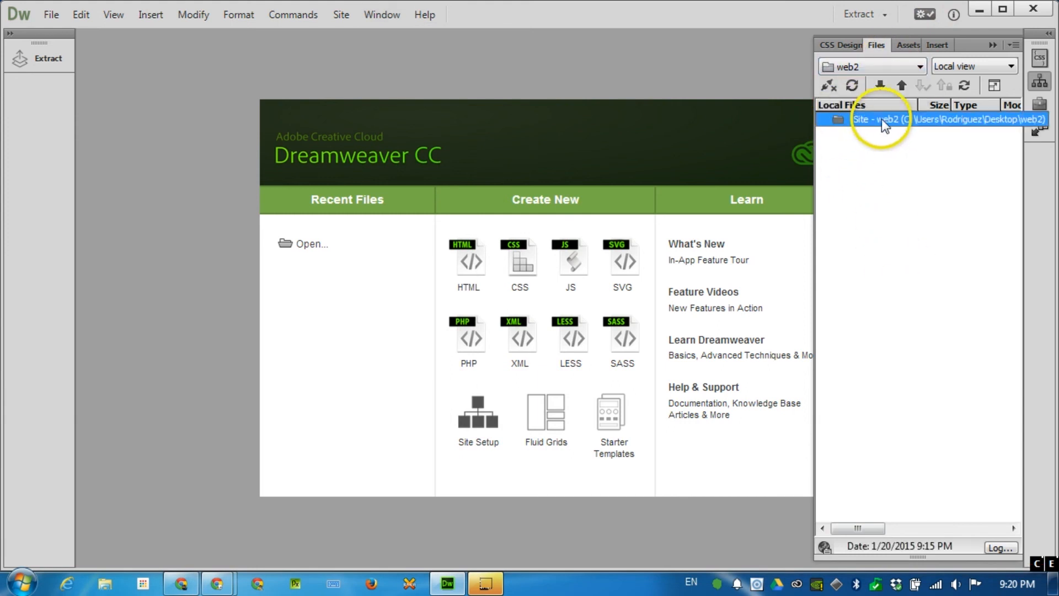